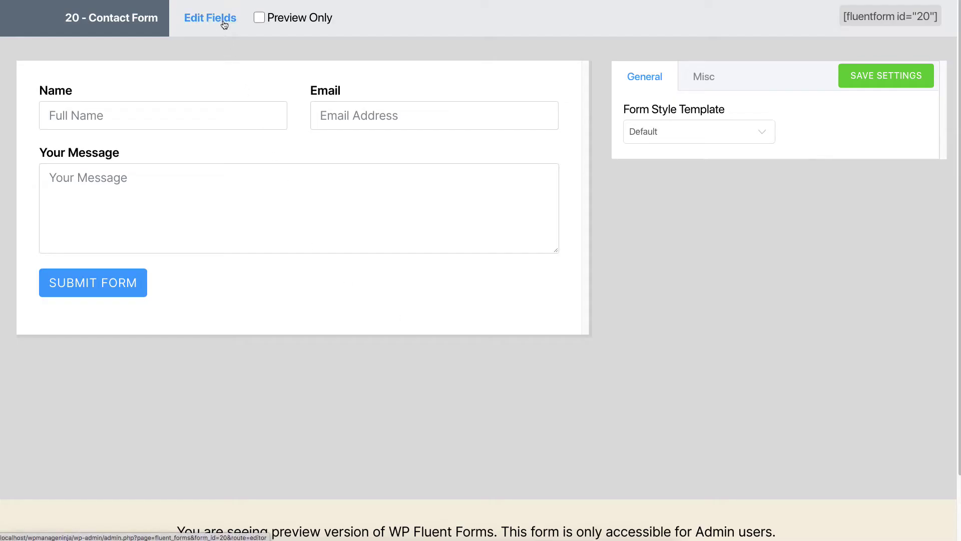
Open the contact form's Custom CSS/JS settings from the field editor
left_click(221, 21)
left_click(315, 46)
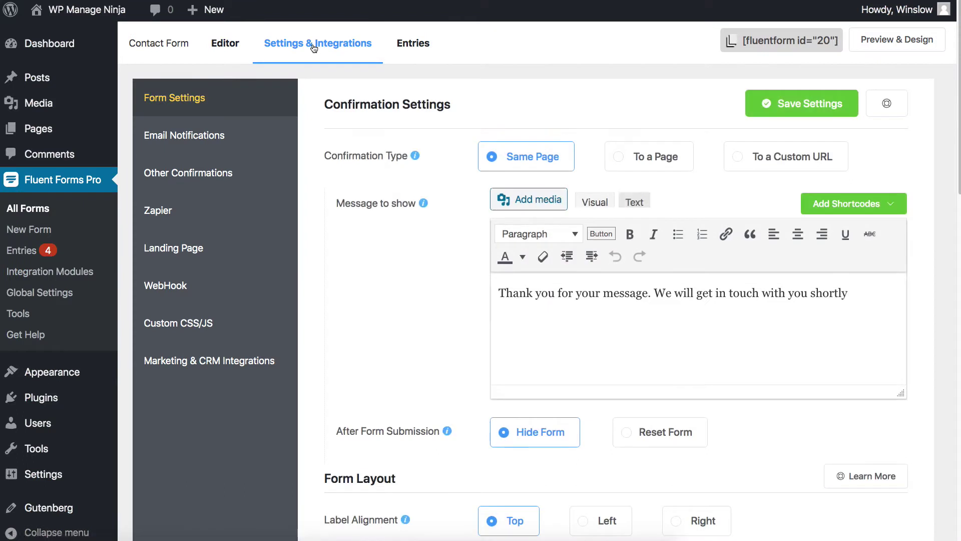
left_click(191, 323)
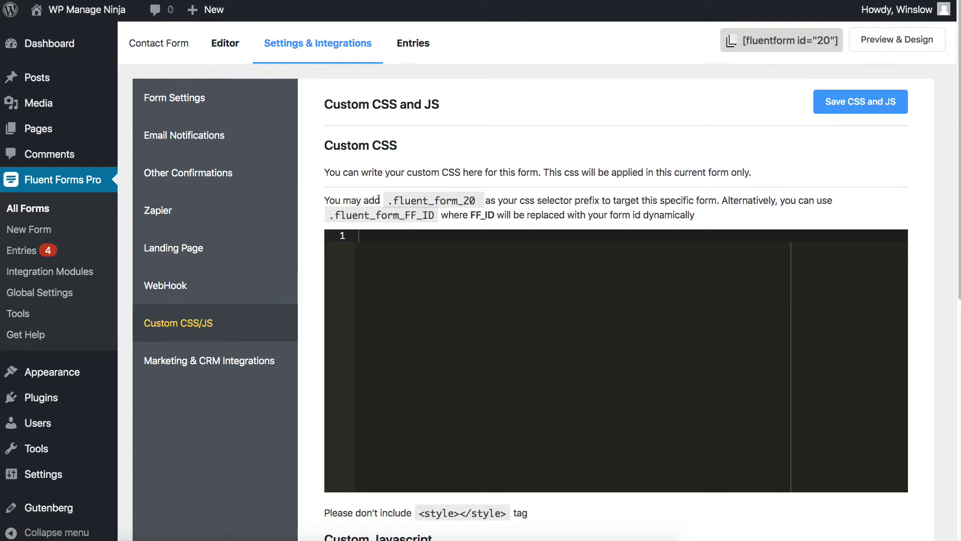
Copy the form's unique class .fluent_form_20 for pasting into the CSS editor
left_click_drag(388, 201, 468, 201)
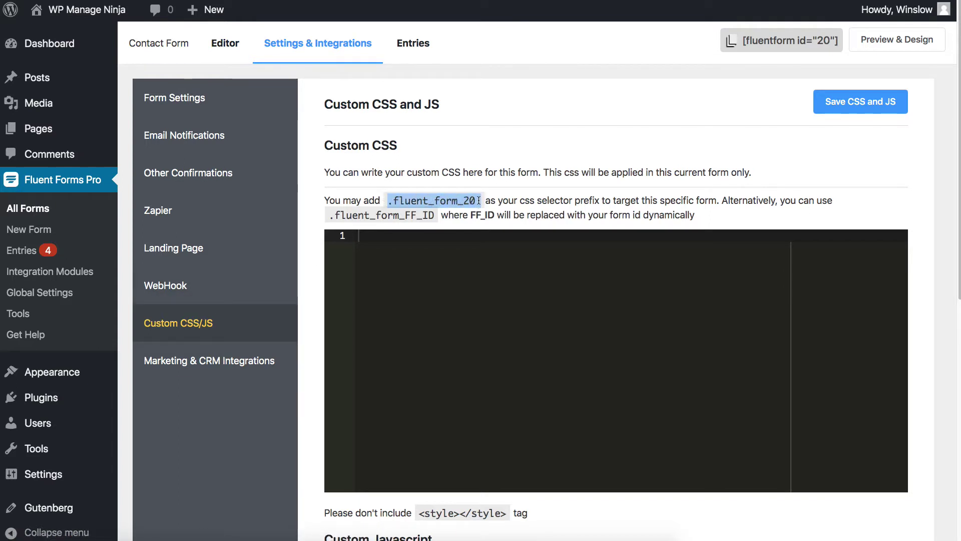
right_click(480, 201)
left_click(492, 217)
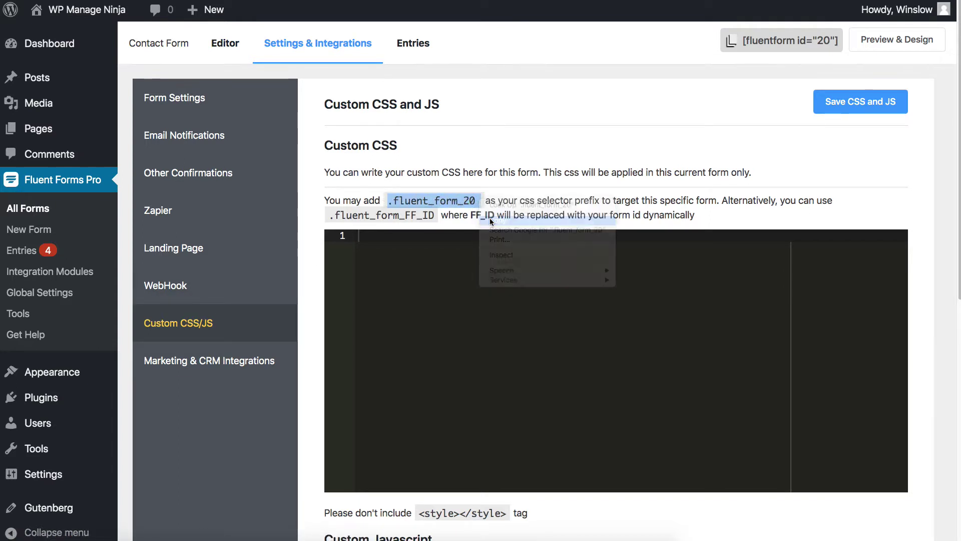
left_click(381, 240)
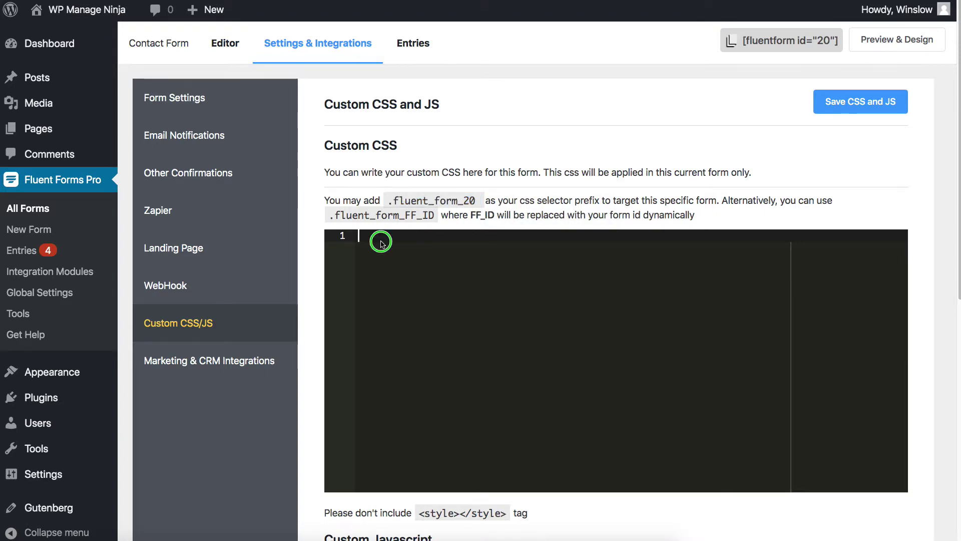
right_click(381, 241)
Paste .fluent_form_20 into the CSS editor and review the docs' unique-class note and samples
left_click(401, 306)
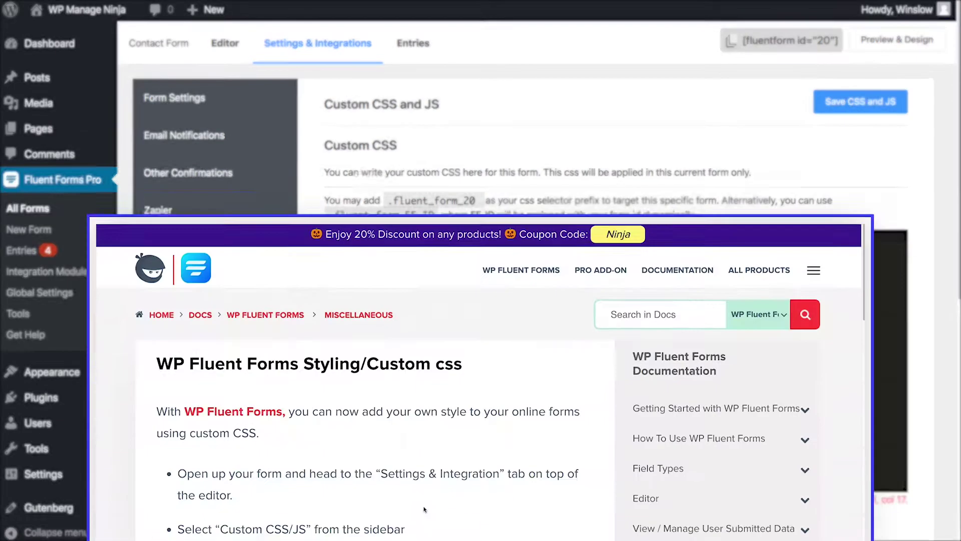
left_click_drag(157, 194, 468, 193)
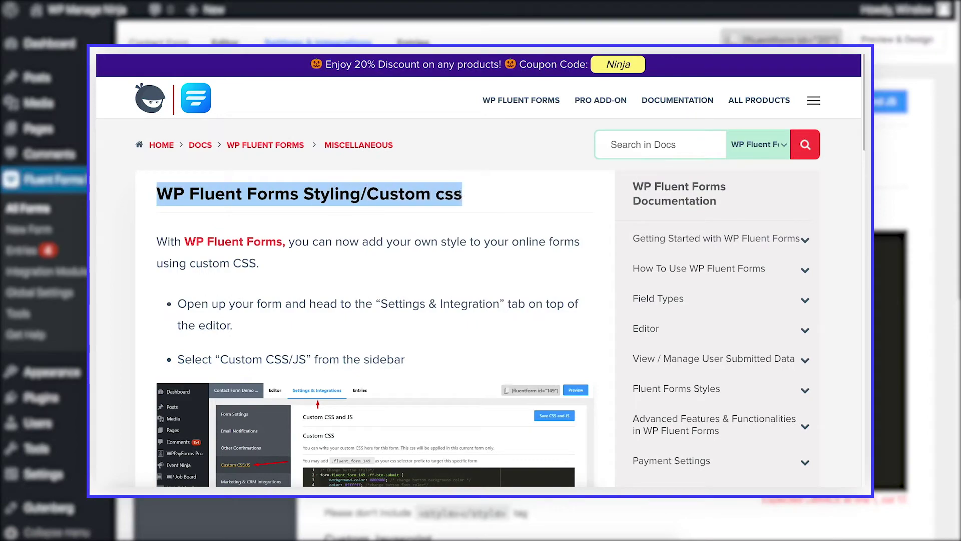
left_click(478, 197)
scroll(478, 198, "down", 2)
scroll(479, 197, "down", 2)
scroll(479, 197, "down", 3)
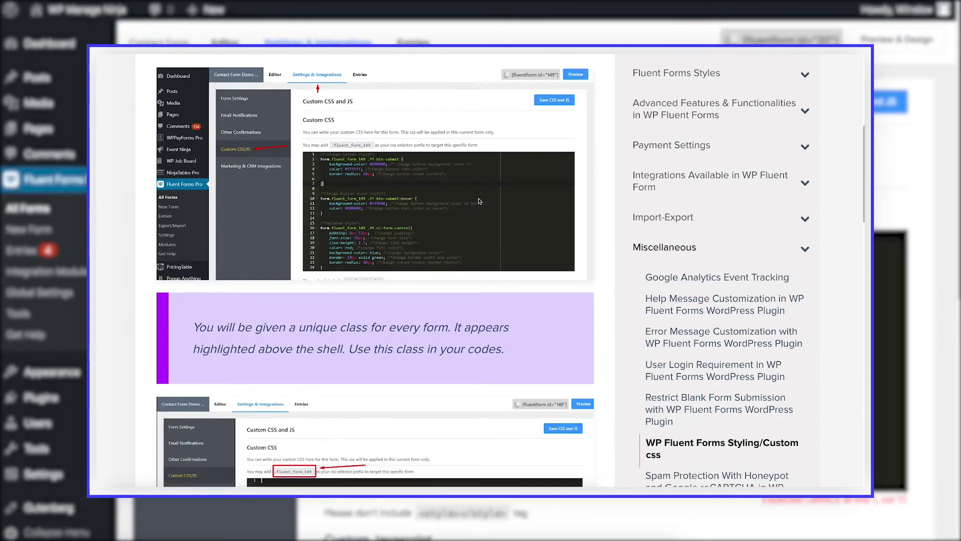
scroll(479, 198, "down", 1)
scroll(479, 198, "down", 3)
scroll(479, 197, "down", 1)
left_click_drag(285, 279, 571, 279)
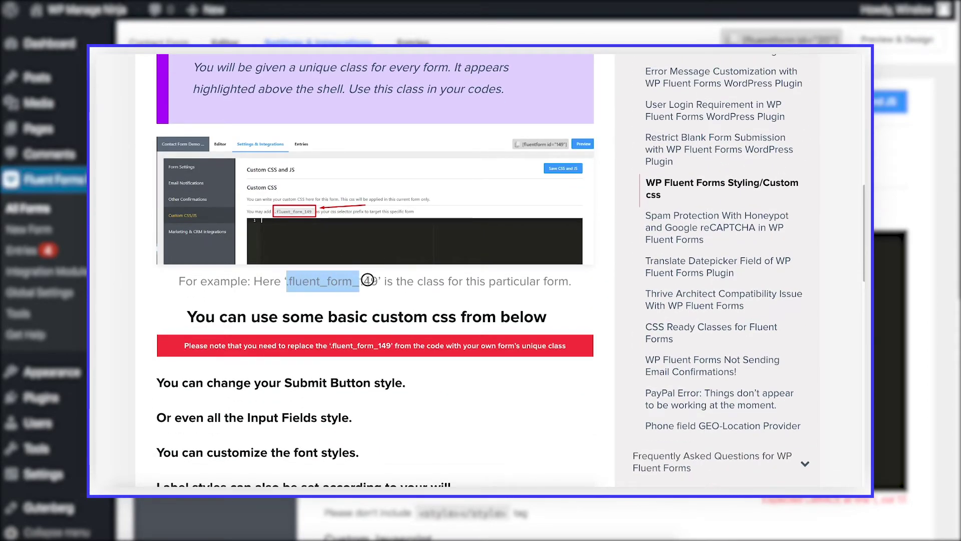
left_click(571, 278)
scroll(570, 279, "down", 1)
scroll(570, 278, "down", 1)
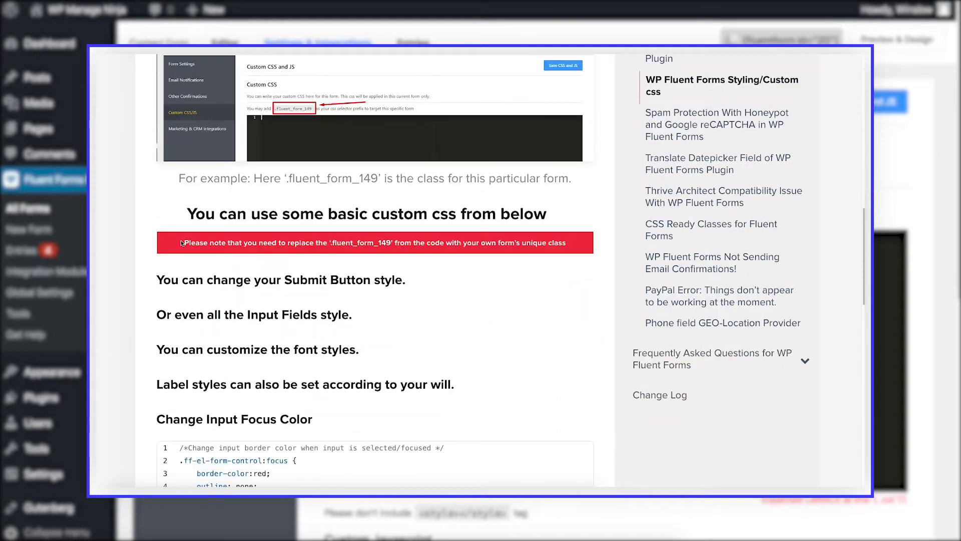
left_click_drag(181, 243, 579, 247)
left_click(578, 247)
scroll(578, 247, "down", 2)
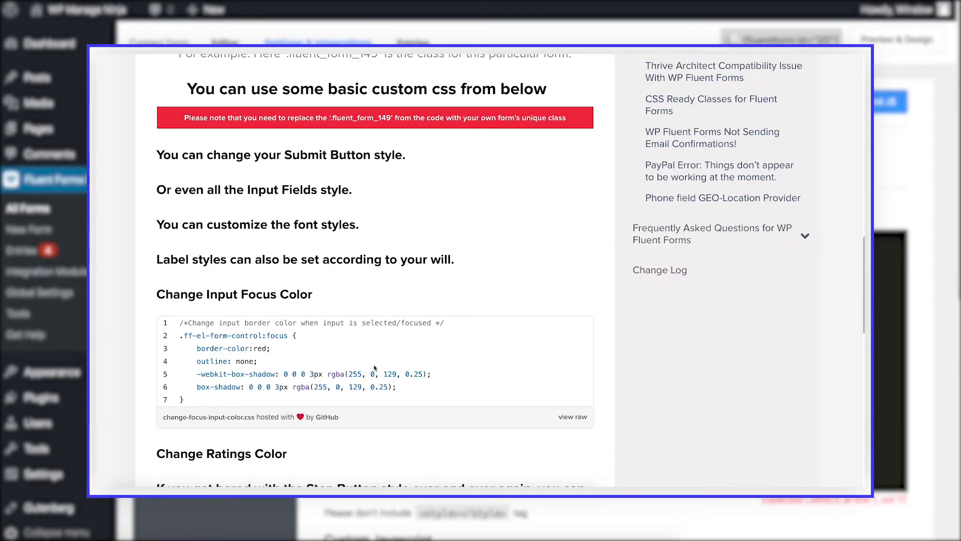
type("button{")
key("Return")
type("Background: ")
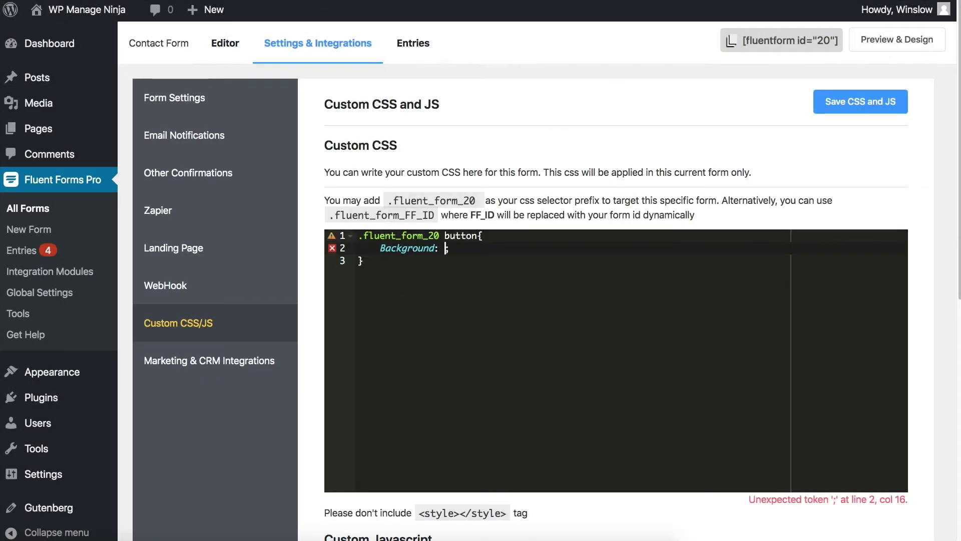
type("green!important;")
Write the green submit-button rule with white text and duplicate it below
key("Return")
type("Color: white")
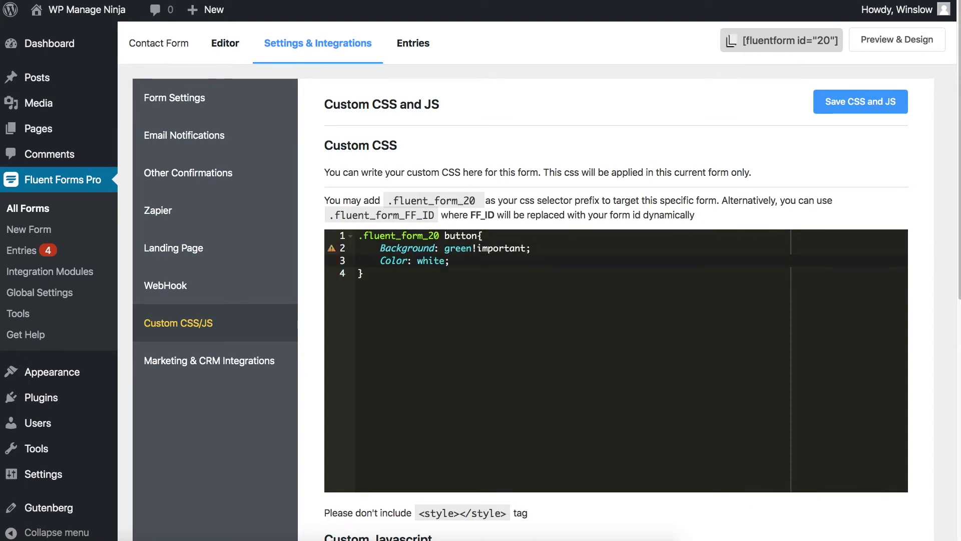
type(" !important")
key("Down")
key("Return")
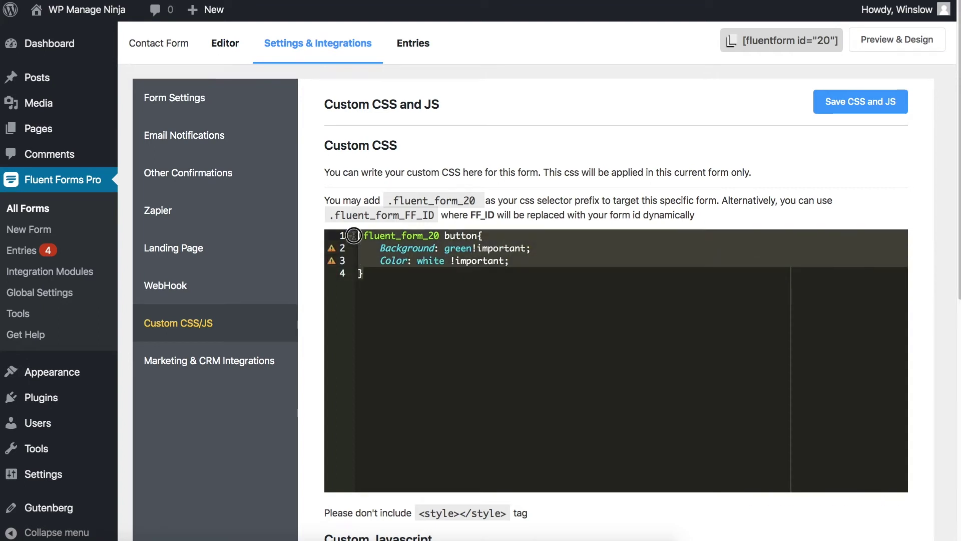
key("ctrl+v")
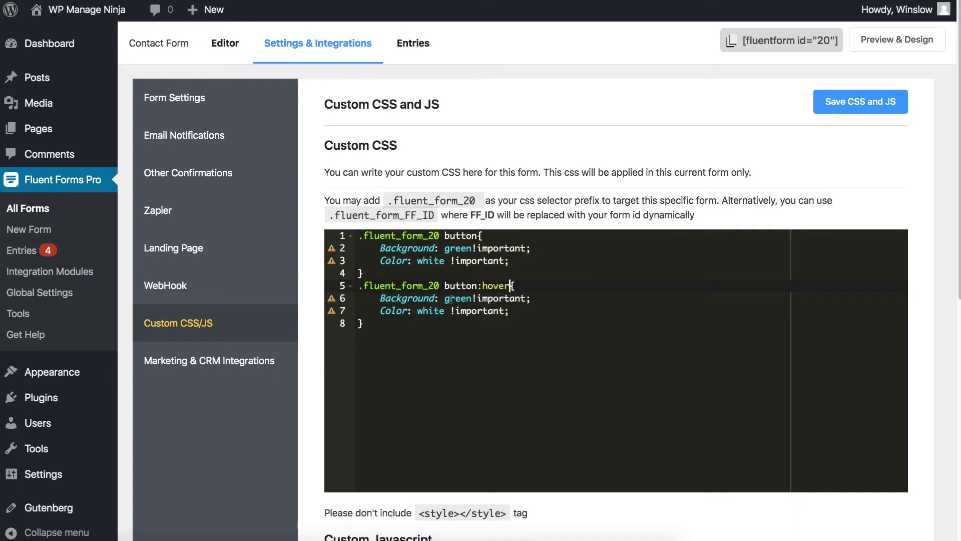
type("whit")
Make the copy a hover rule with green border and text, then save and preview
key("Return")
type("border-color:")
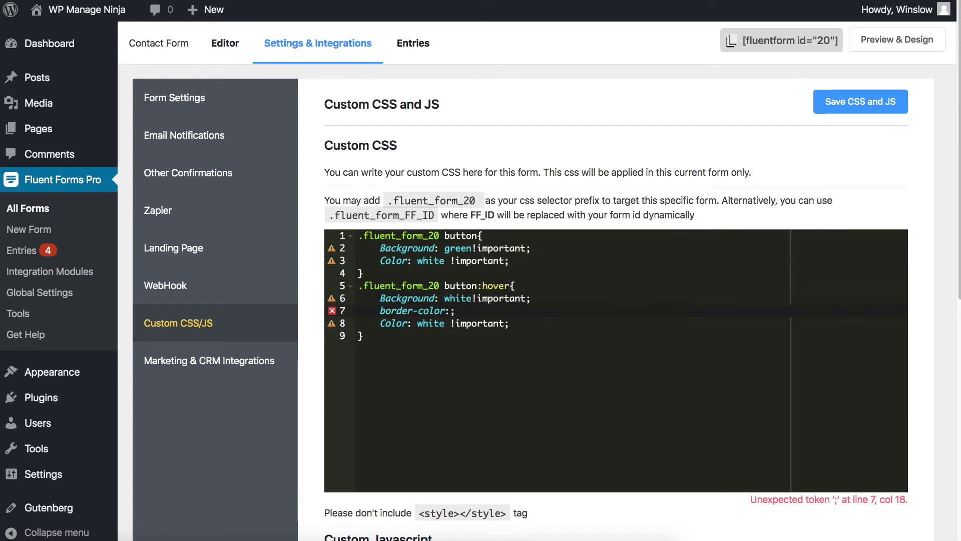
type("green !important;")
left_click(861, 101)
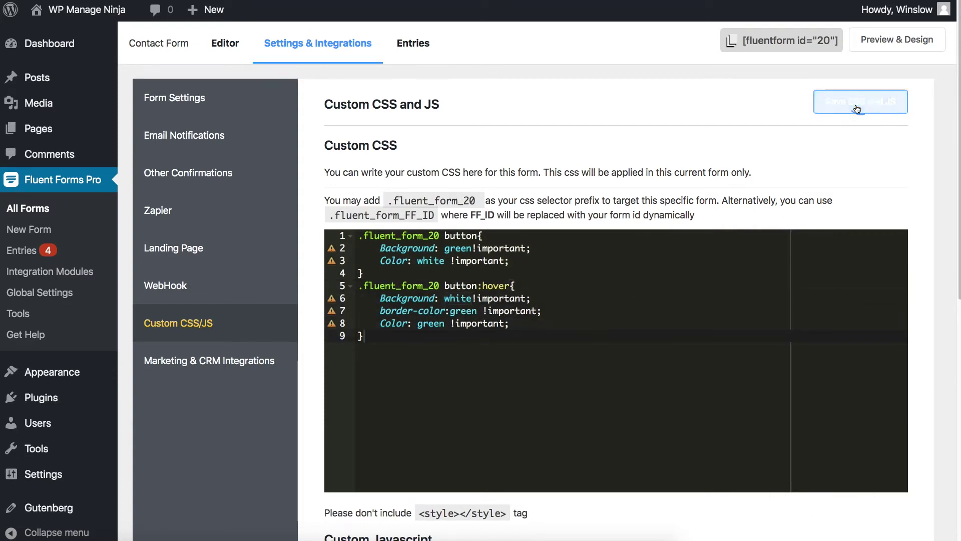
left_click(897, 40)
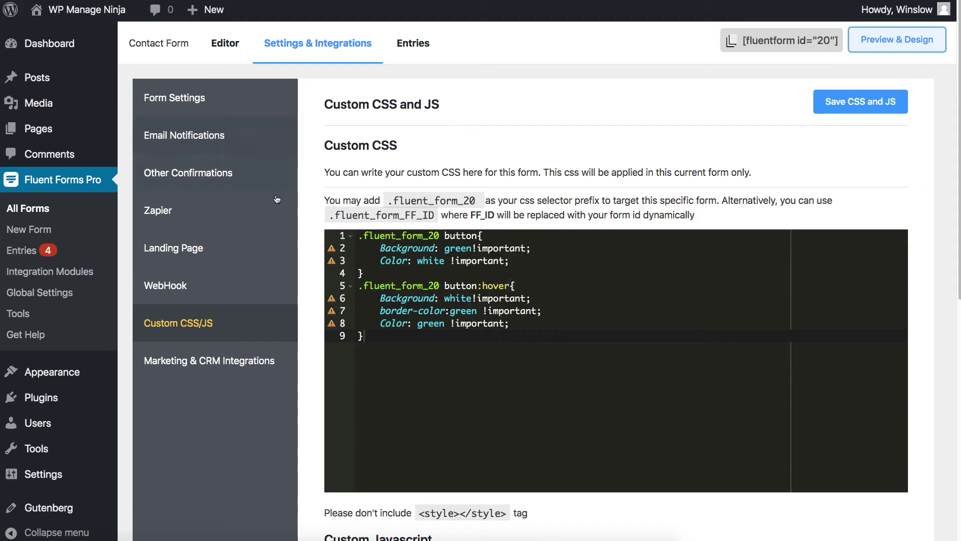
Duplicate the hover rule and retarget it to .fluent_form_20 input and textarea
key("Return")
left_click_drag(363, 336, 370, 286)
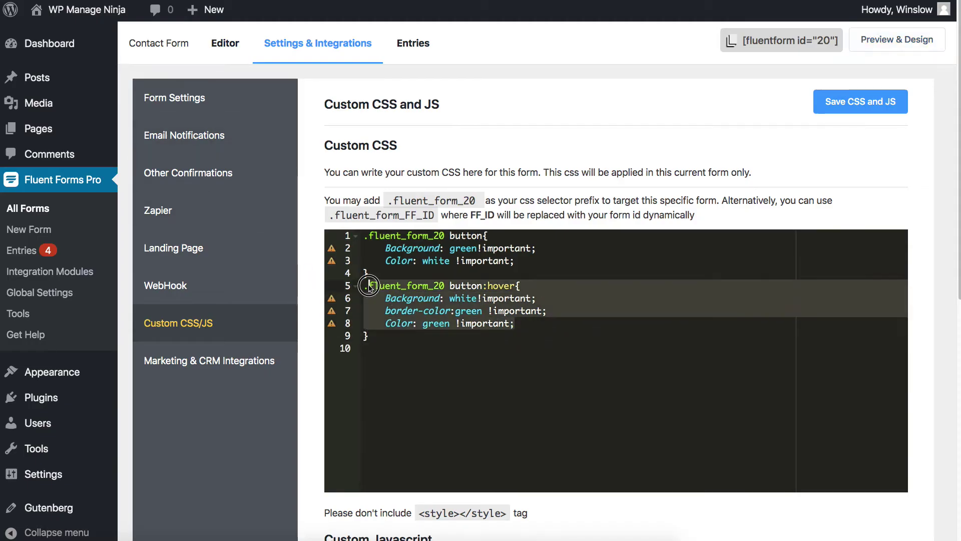
left_click(381, 344)
key("ctrl+v")
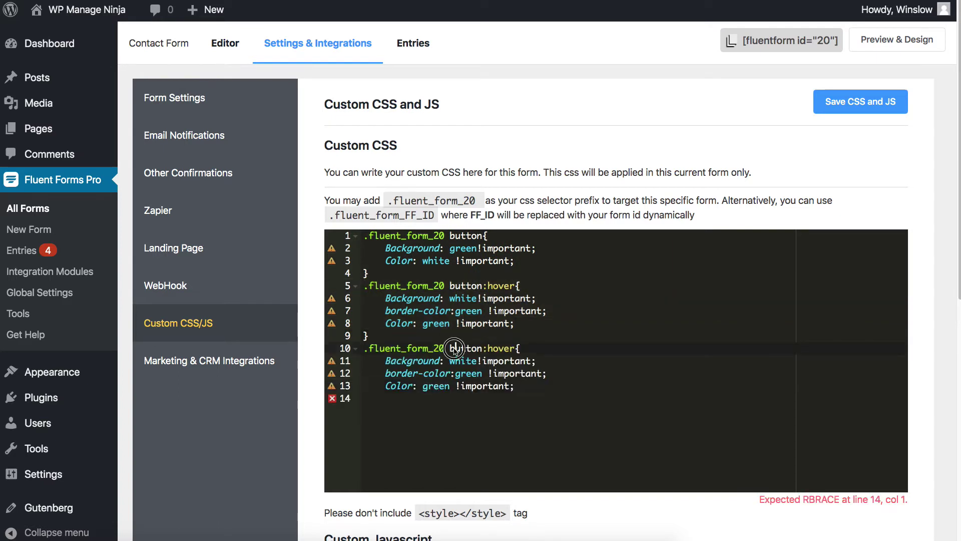
left_click_drag(451, 347, 520, 348)
type("input,")
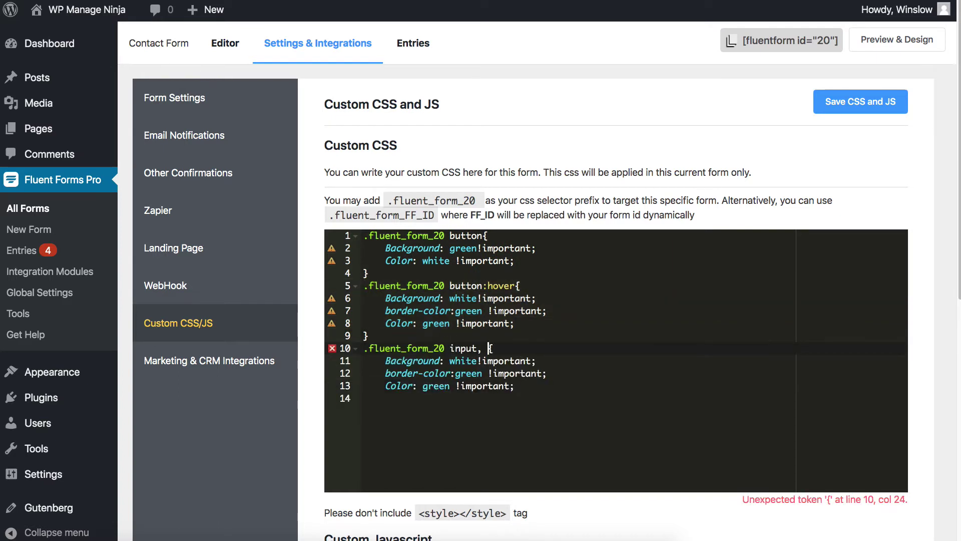
left_click(490, 347)
key("ctrl+v")
type("text")
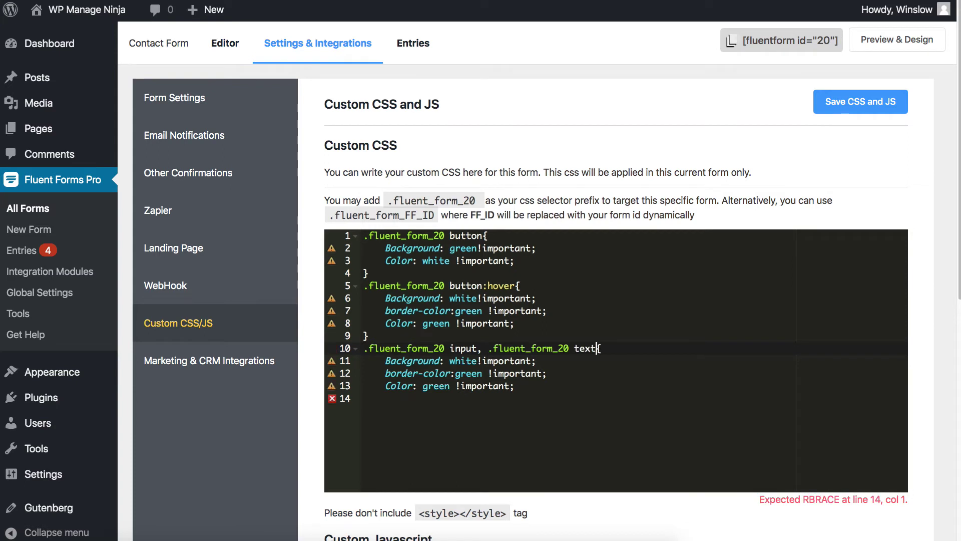
type("}")
Duplicate the input and textarea rule as a starting point for a ::placeholder rule
left_click_drag(364, 348, 368, 413)
key("ctrl+c")
left_click(367, 413)
key("Return")
key("ctrl+v")
left_click(476, 411)
type("::")
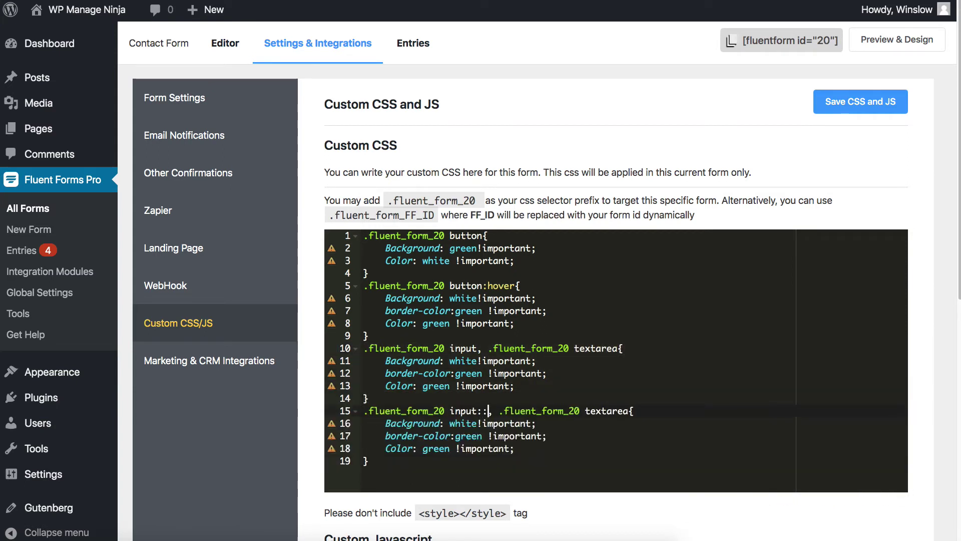
type("placeholder")
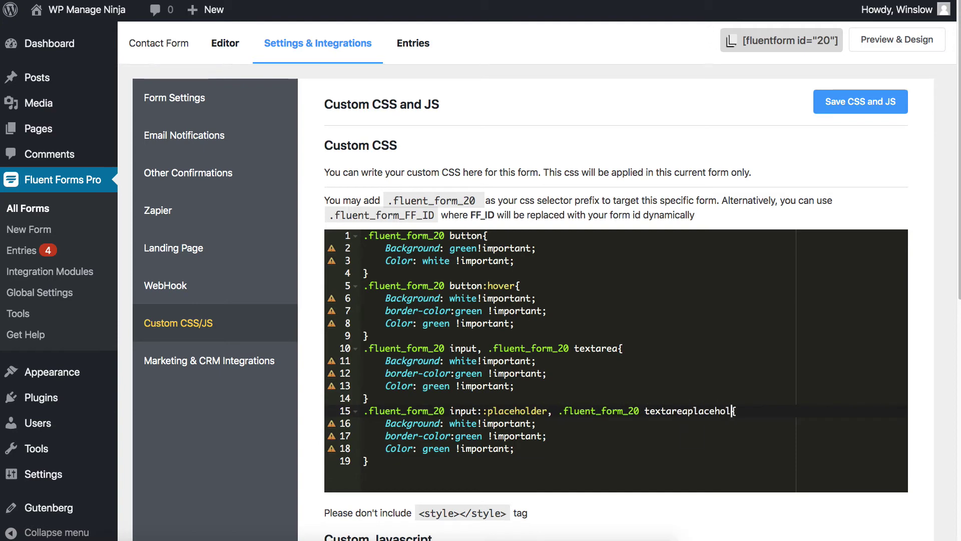
Reduce the placeholder rule to Color: DarkGreen and add a new line to the input rule
left_click_drag(554, 442, 386, 423)
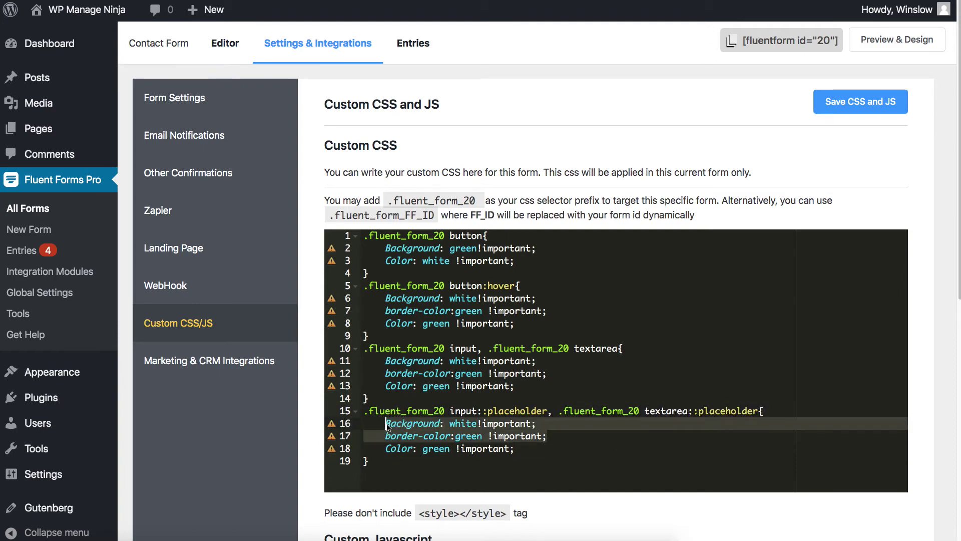
key("BackSpace")
double_click(449, 424)
type("DarkG")
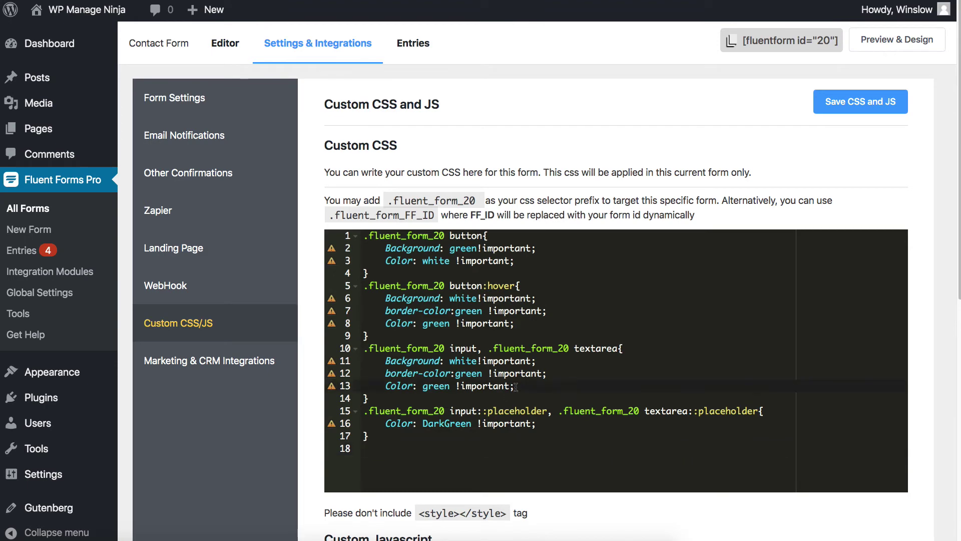
key("Return")
type("font-size: 1")
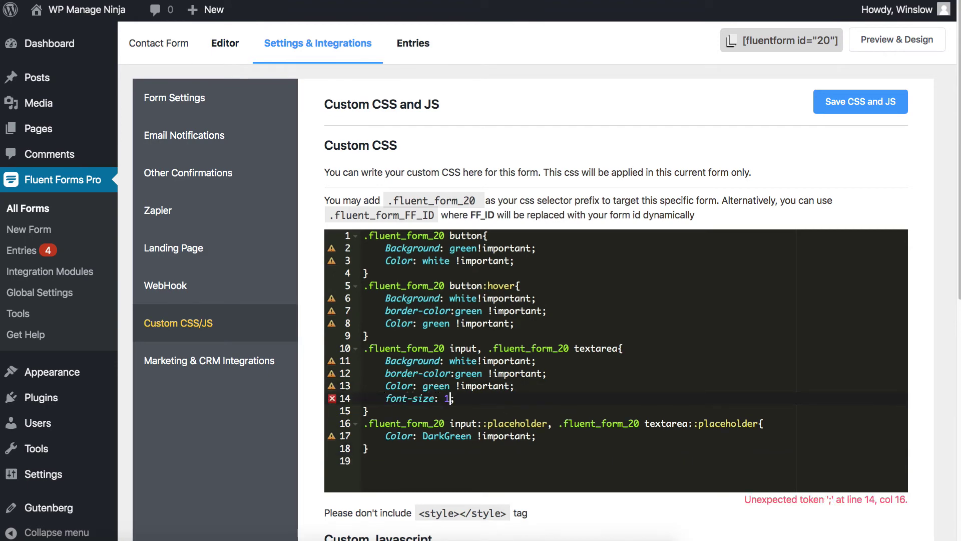
type("8px !important;")
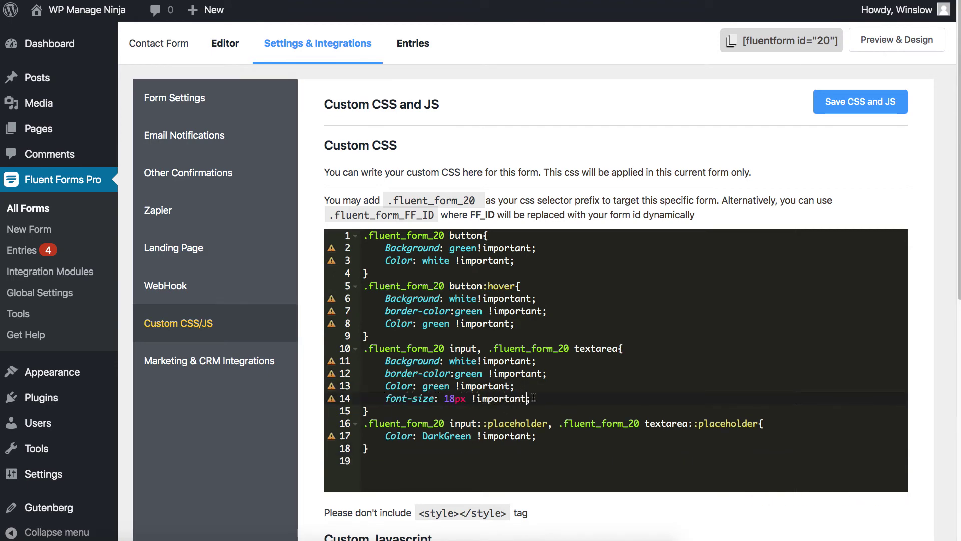
Copy the 18px font-size into the placeholder rule and set it to 16px
left_click_drag(531, 398, 386, 398)
key("ctrl+c")
left_click(535, 436)
key("Return")
key("ctrl+v")
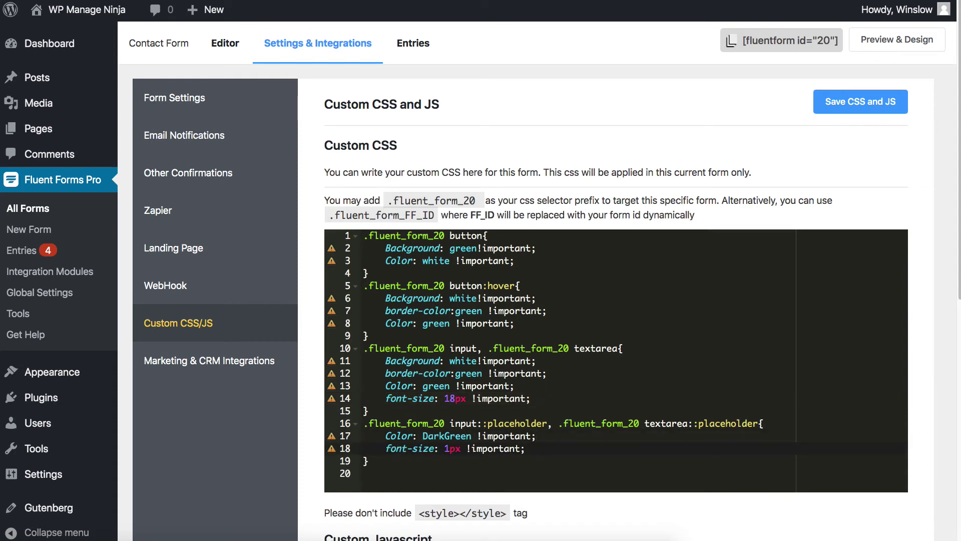
type("6")
key("Down")
key("Return")
Add a .fluent_form_20 label rule with DarkSlategrey 18px text, then select the placeholder colour
left_click_drag(388, 200, 472, 195)
key("ctrl+c")
left_click(364, 473)
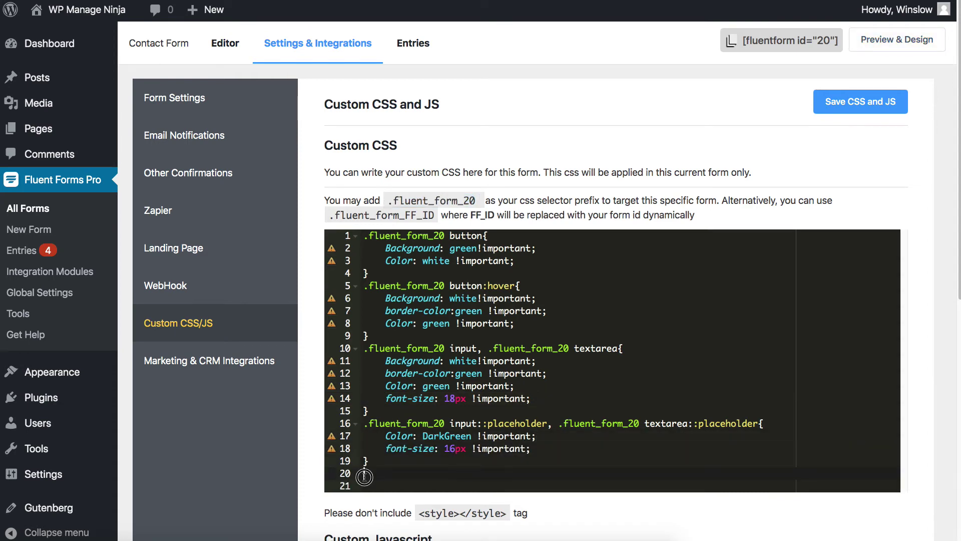
key("ctrl+v")
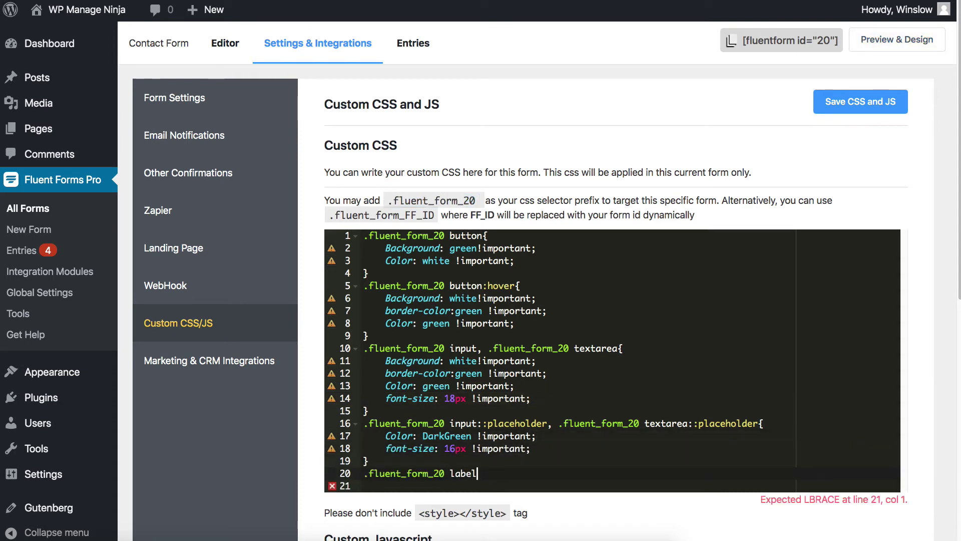
type("color: ")
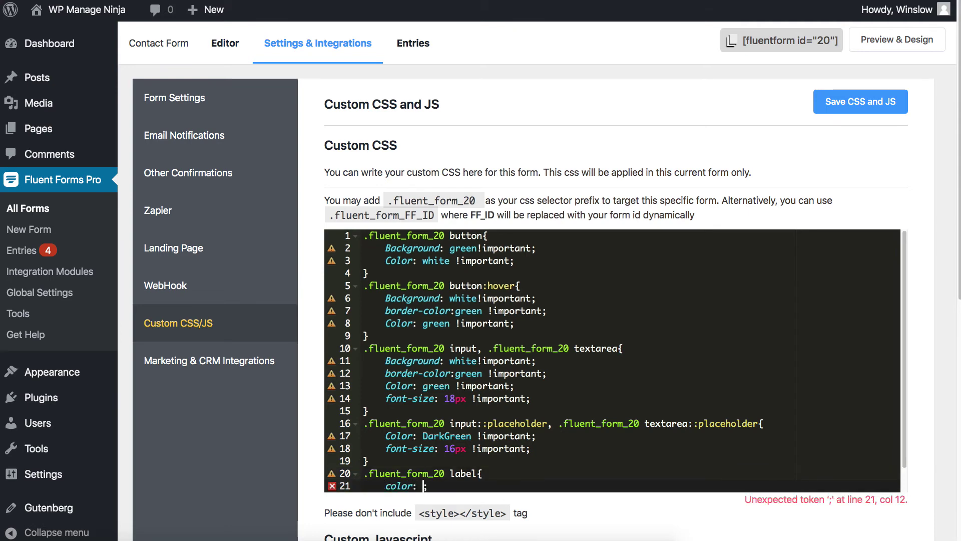
type("DarkSlategrey ")
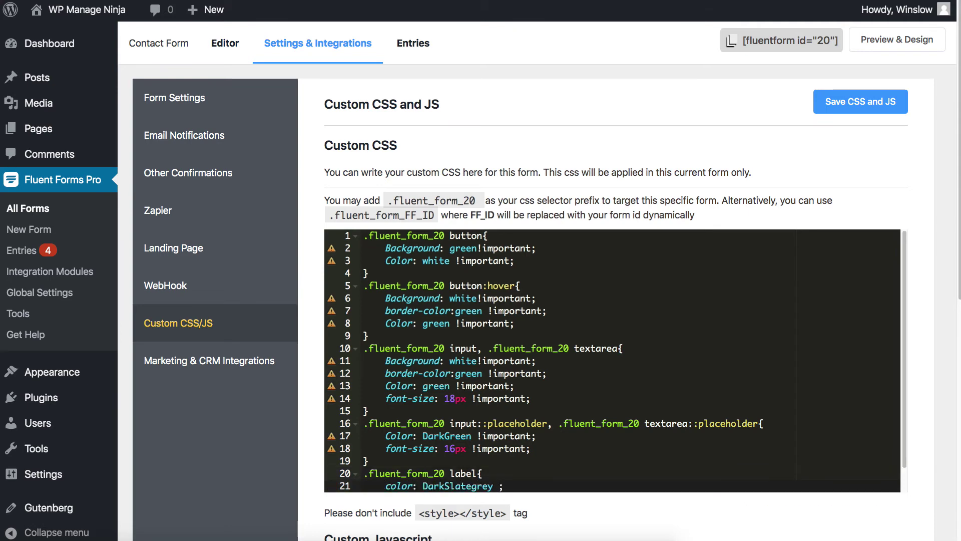
type("!important")
key("Right")
key("Return")
type("font-size: 18px !impo")
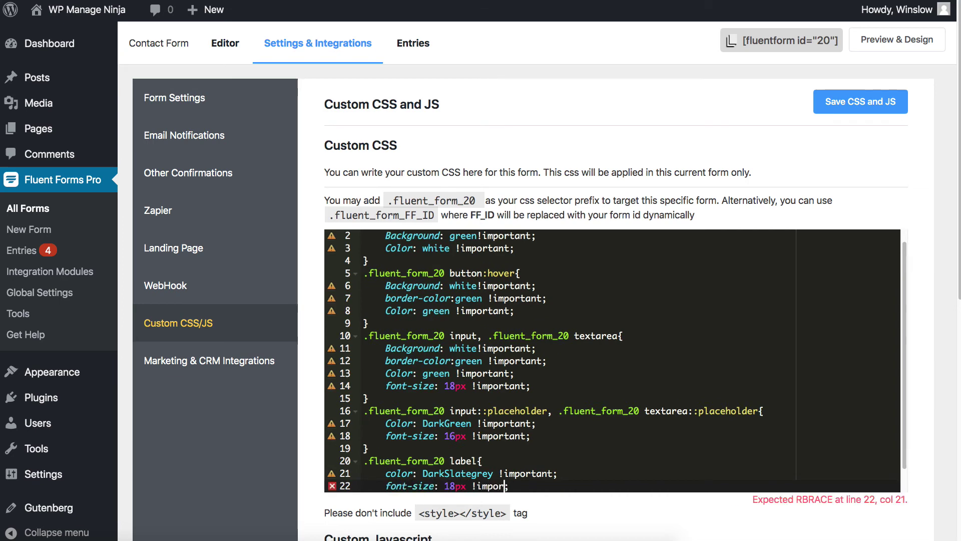
type("rtant")
key("Right")
key("Return")
type("}")
key("Return")
key("Return")
double_click(459, 381)
type("gra")
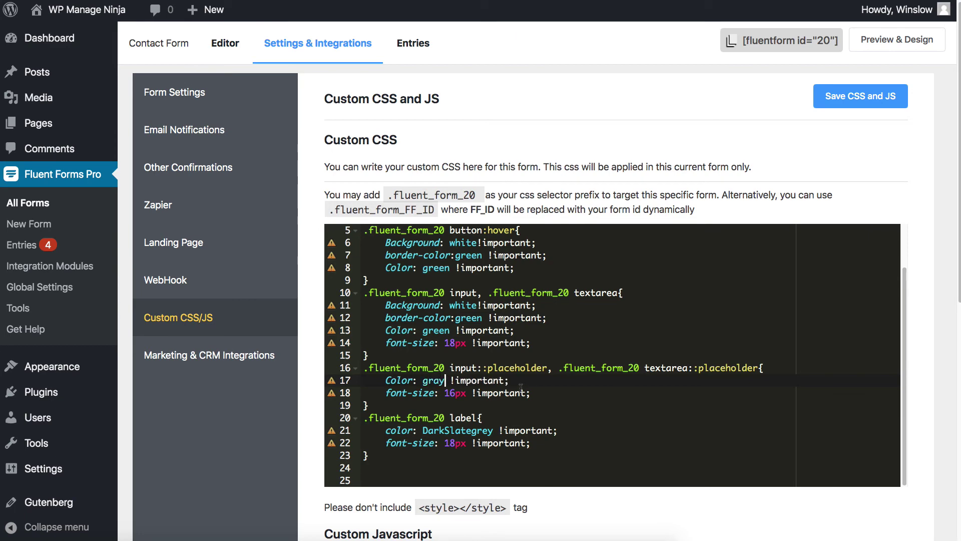
Save the CSS with gray placeholders and open the Contact Form preview
left_click(857, 107)
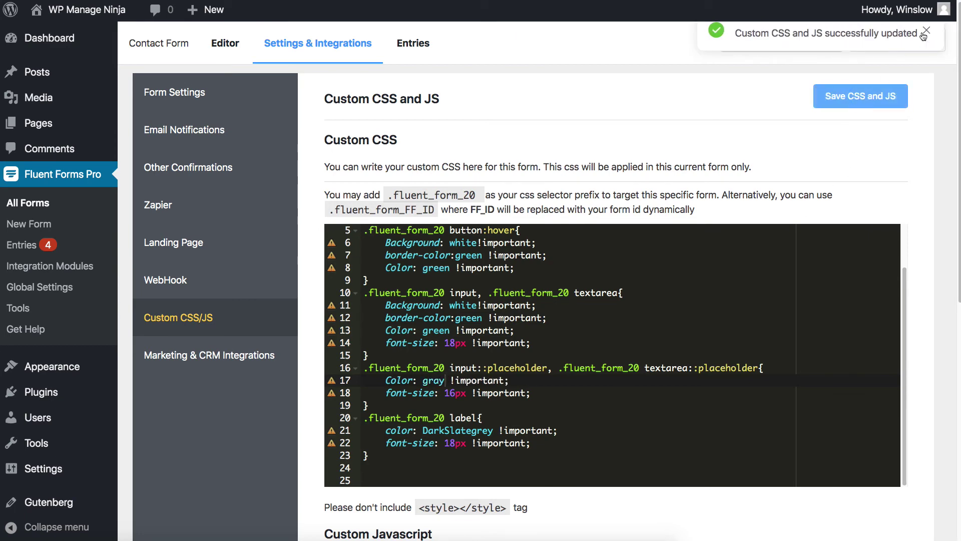
left_click(906, 37)
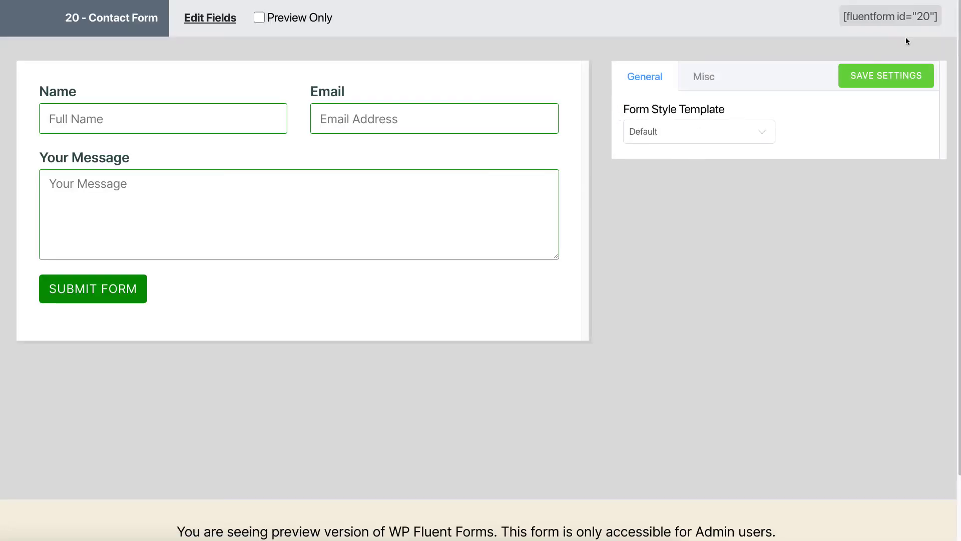